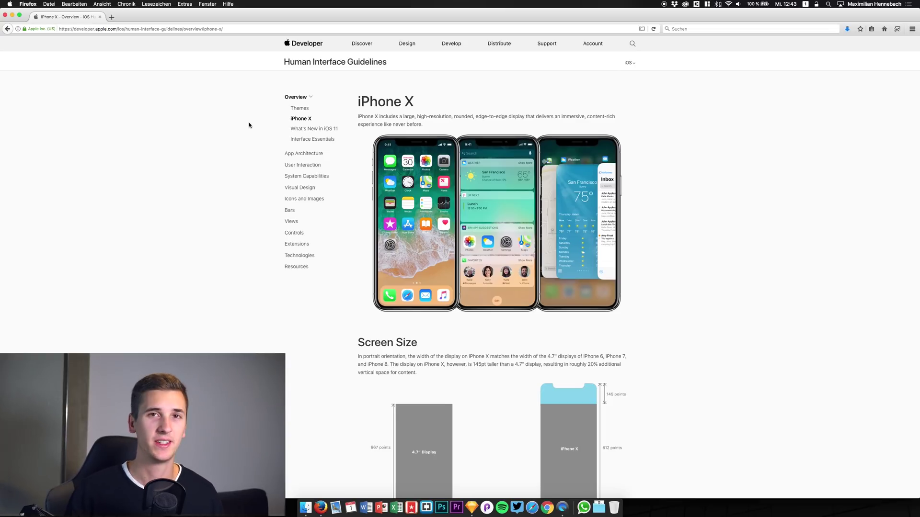
# Review the iPhone X guidelines on screen size and layout, including the comparison with the 4.7" iPhone
pyautogui.scroll(-4, 683, 114)
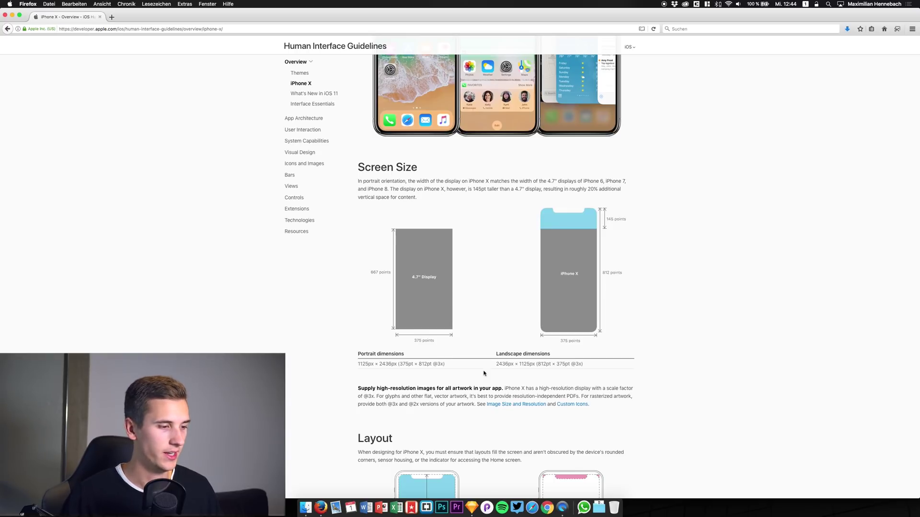
pyautogui.scroll(-5, 484, 372)
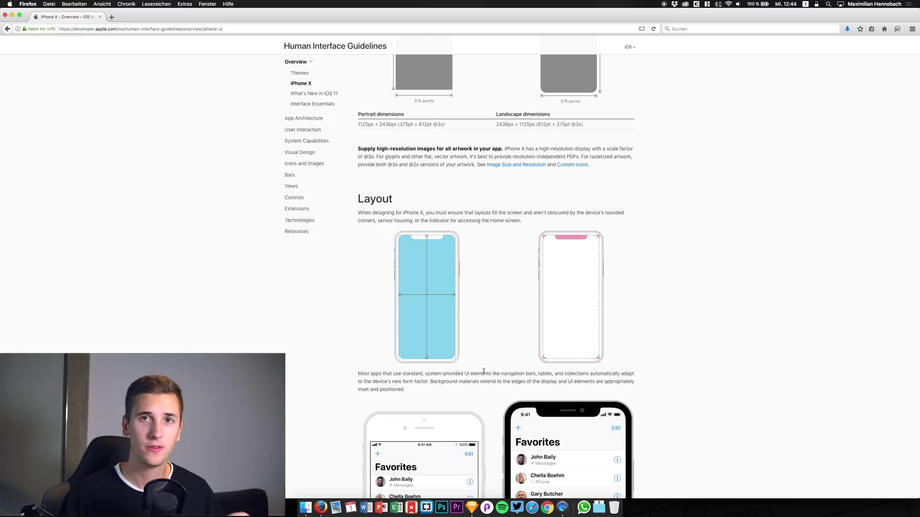
pyautogui.scroll(-1, 522, 259)
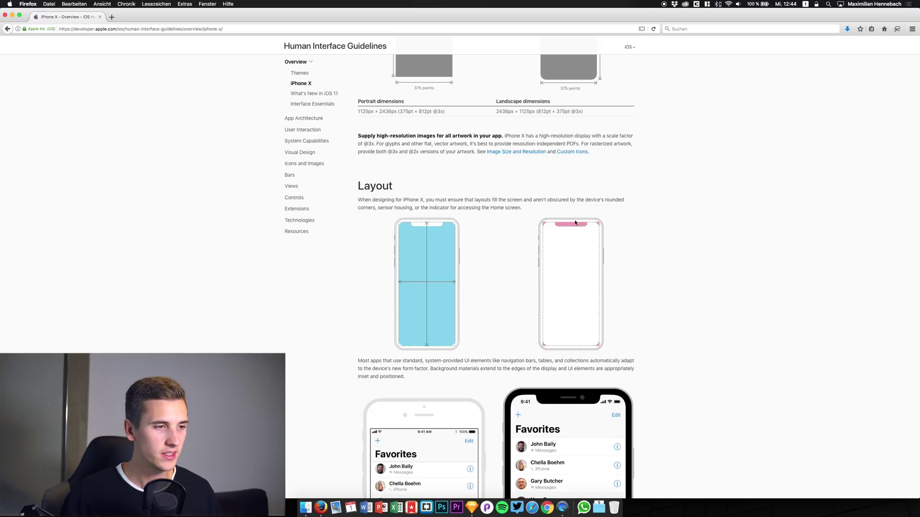
pyautogui.scroll(-10, 567, 238)
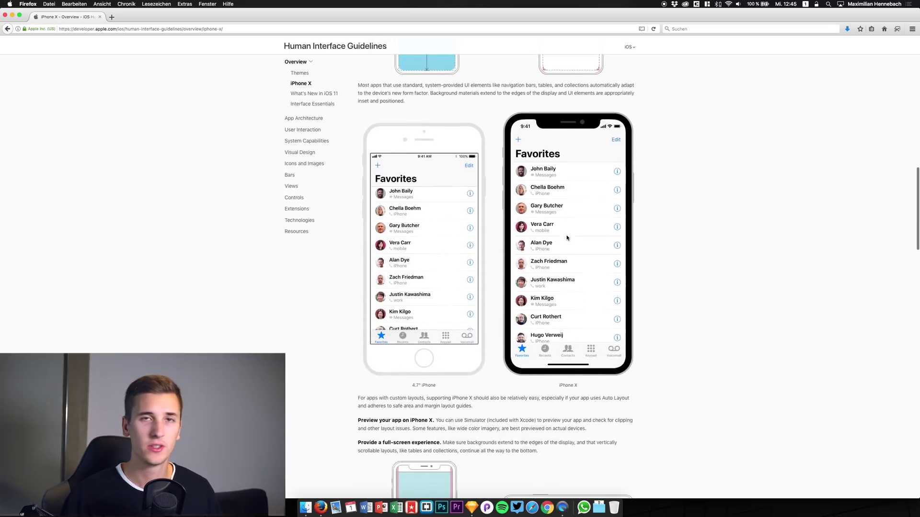
pyautogui.scroll(2, 567, 238)
pyautogui.scroll(1, 567, 238)
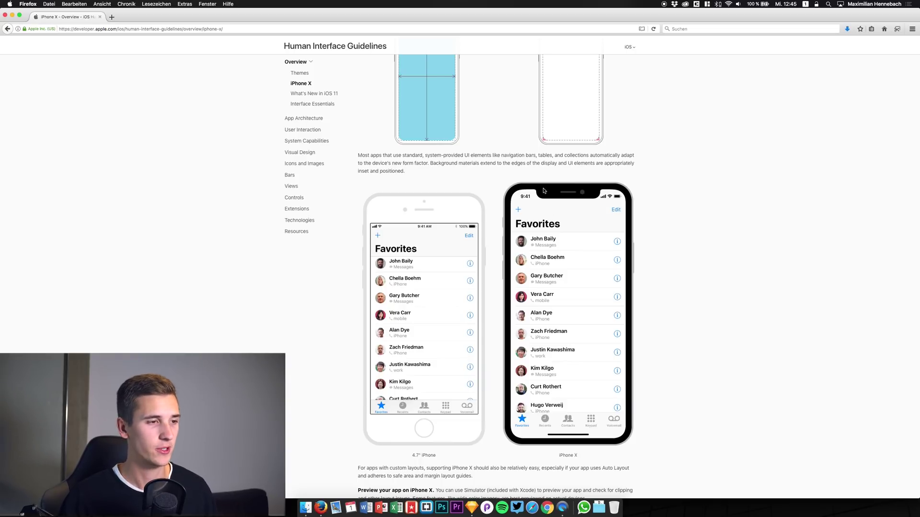
pyautogui.scroll(1, 536, 194)
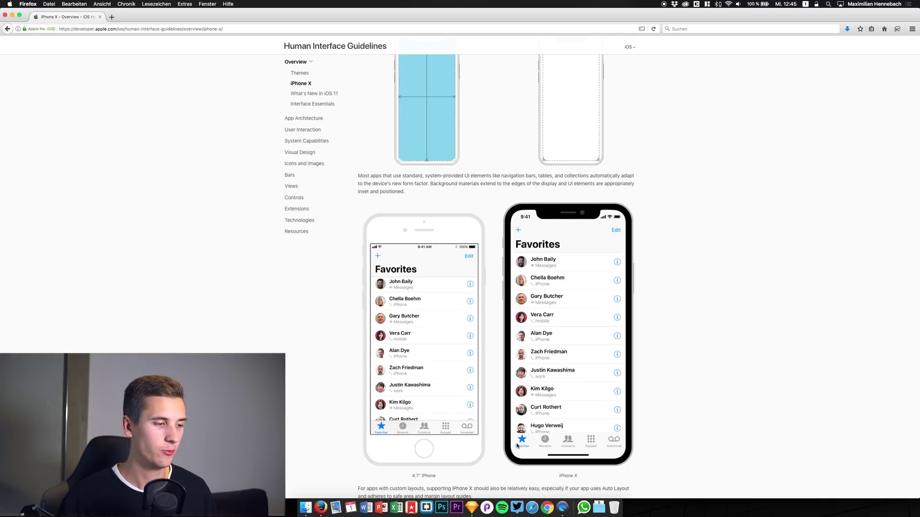
pyautogui.scroll(-1, 517, 446)
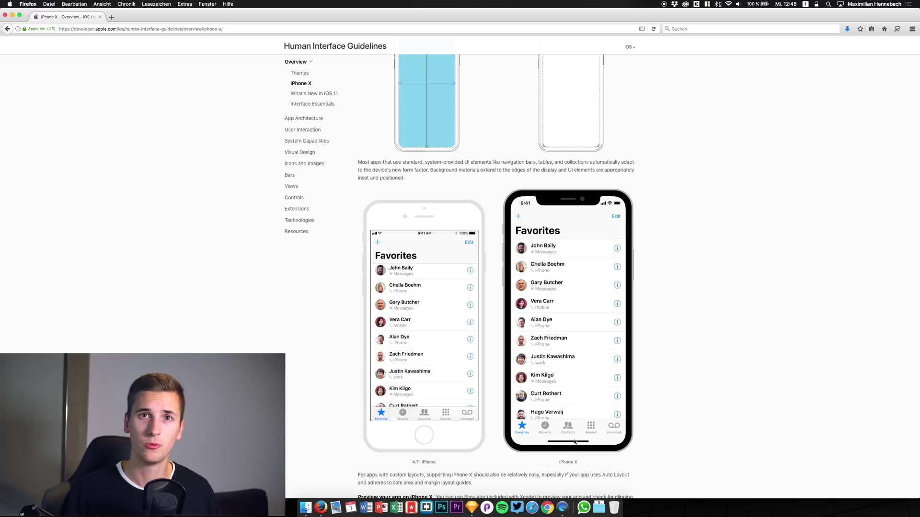
# Open the Human Interface Guidelines resources and review the iOS Apps template downloads
pyautogui.click(295, 232)
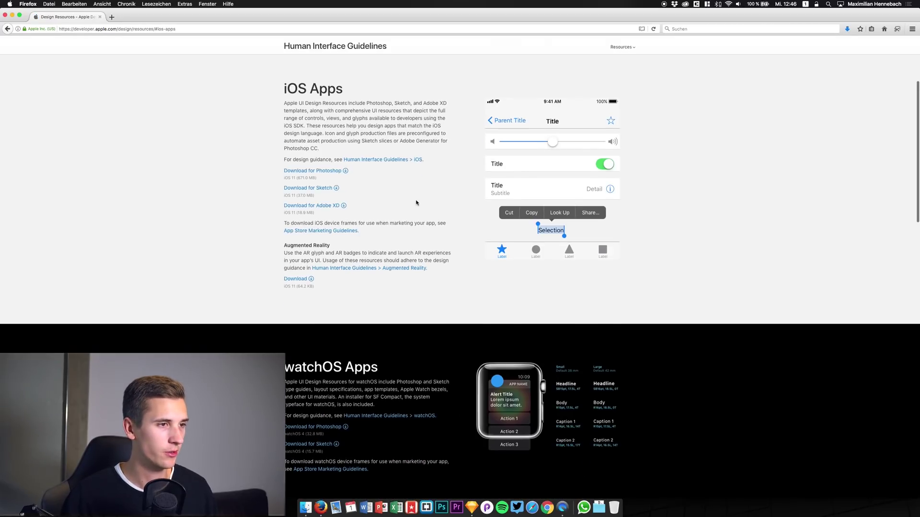
pyautogui.scroll(2, 416, 203)
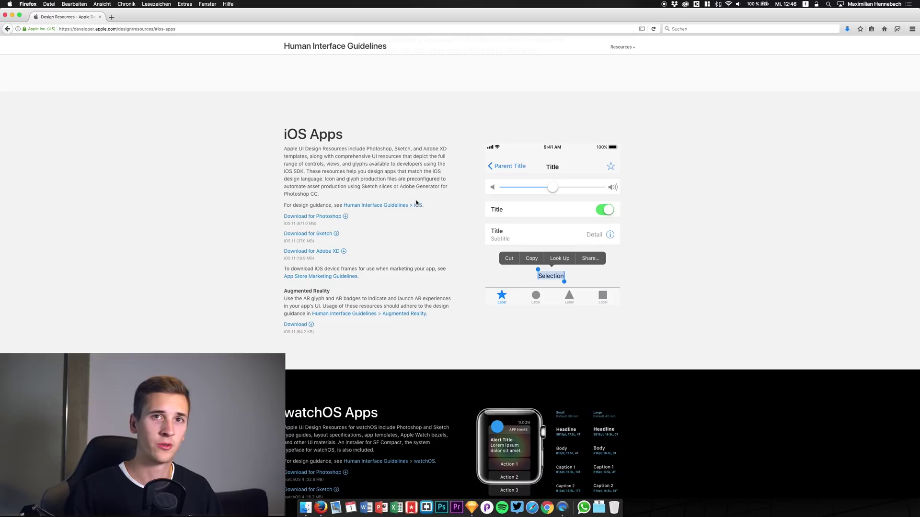
pyautogui.scroll(1, 416, 203)
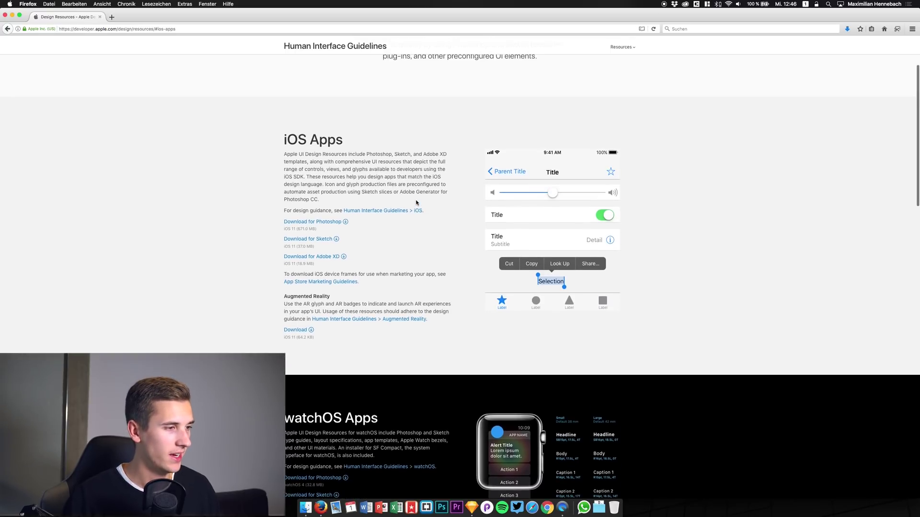
pyautogui.scroll(2, 245, 138)
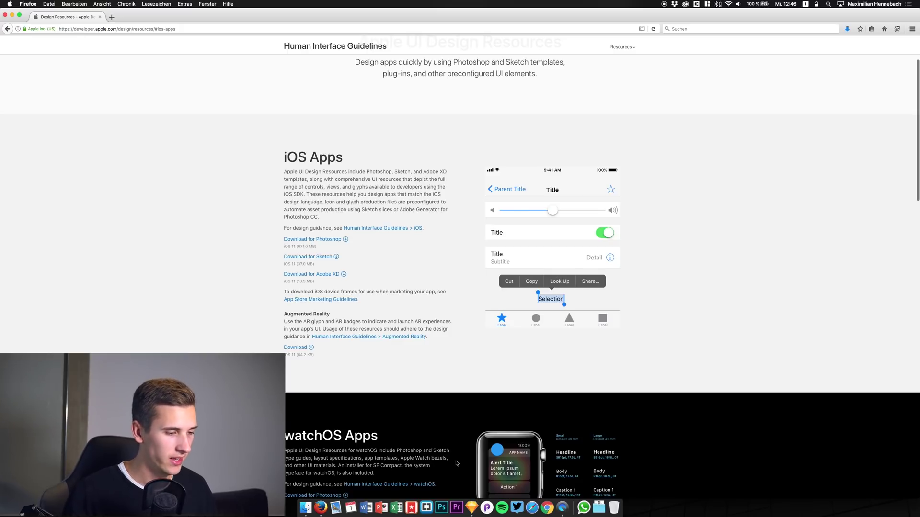
# Switch to Sketch and select the Home Screen image in the Home Screen - App Icon artboard
pyautogui.click(472, 507)
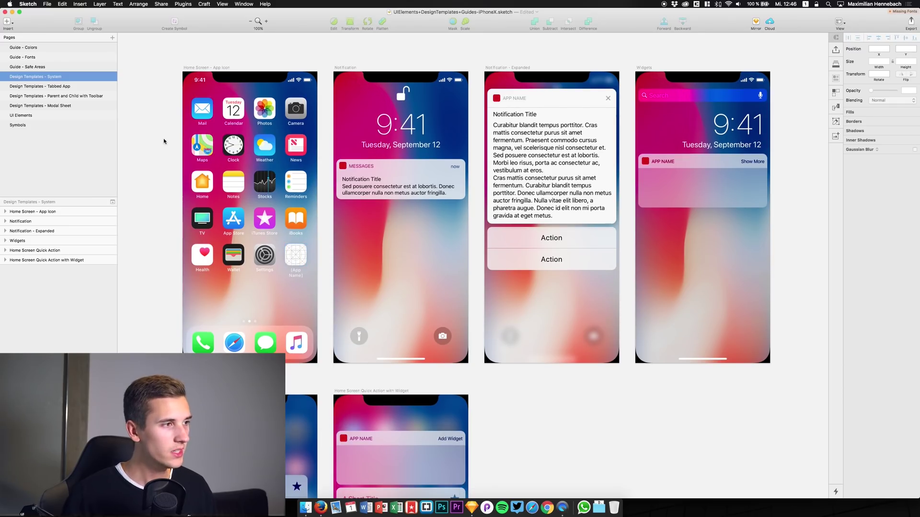
pyautogui.scroll(2, 266, 120)
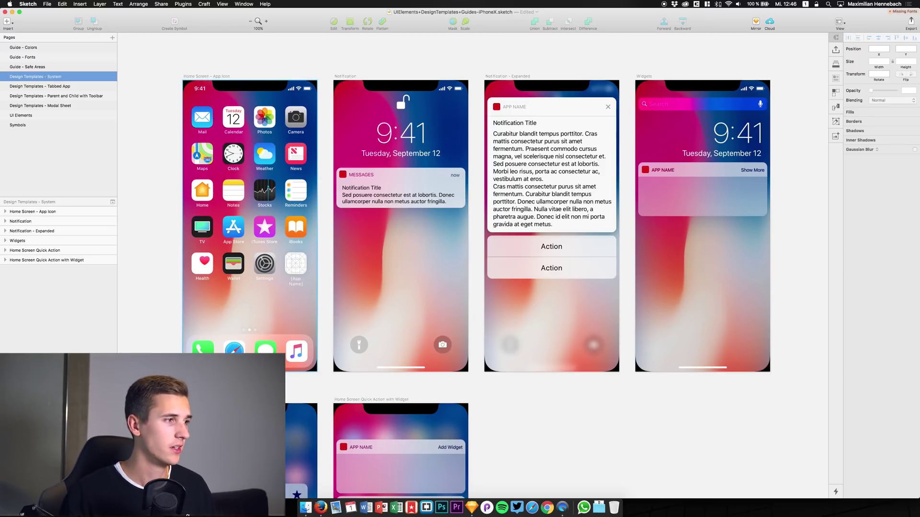
pyautogui.click(206, 306)
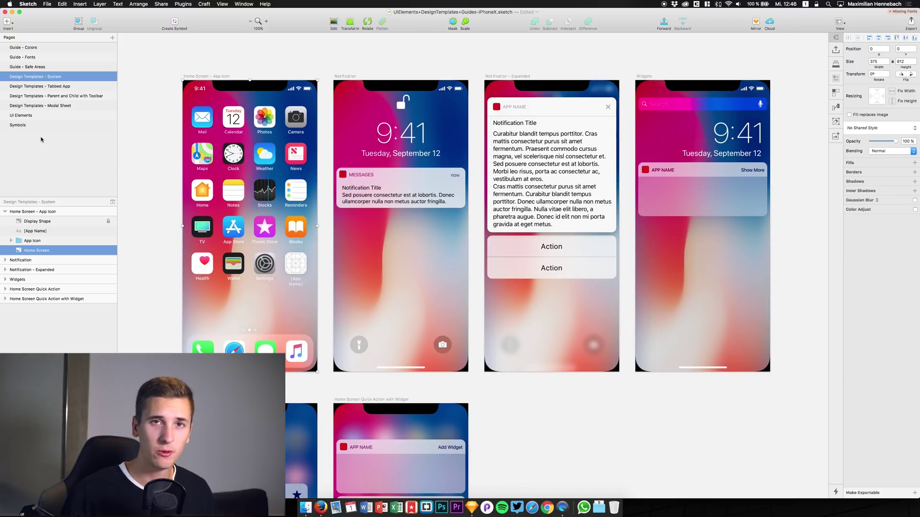
# View the Design Templates - System and Tabbed App pages in turn, ending on Tabbed App
pyautogui.click(38, 89)
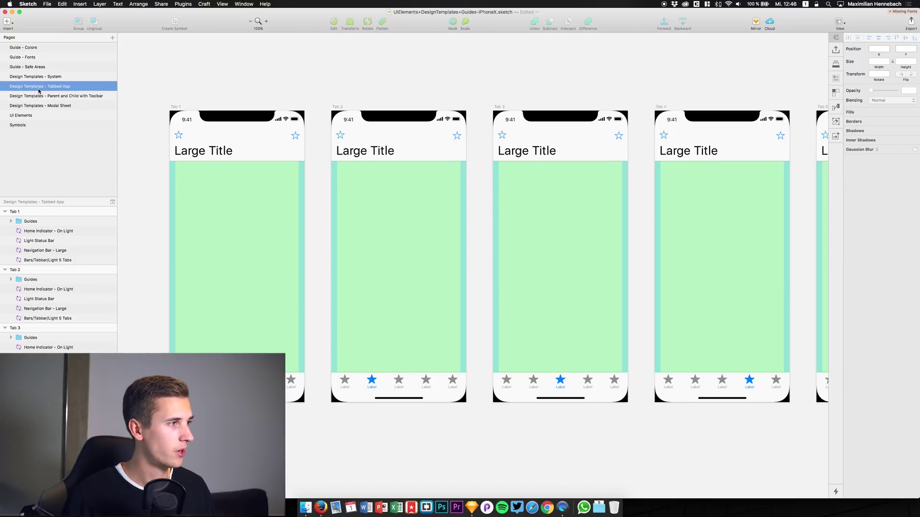
pyautogui.press('Up')
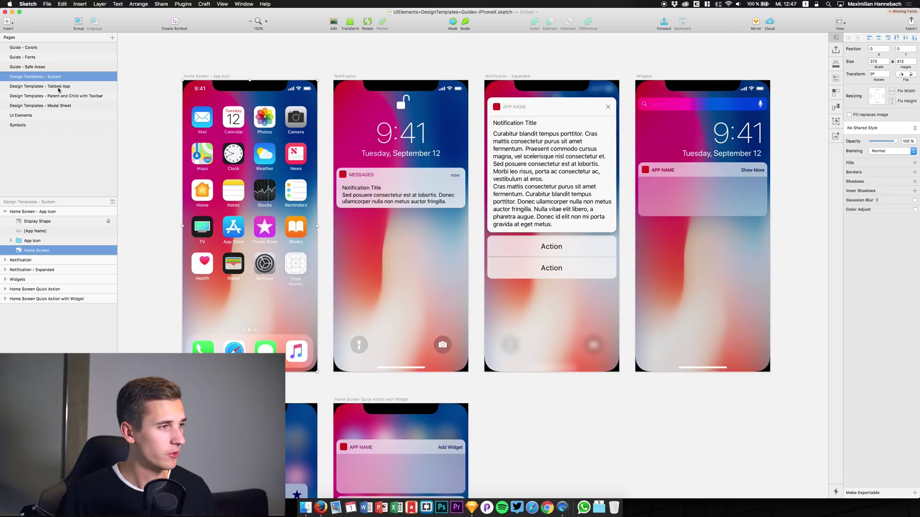
pyautogui.click(59, 87)
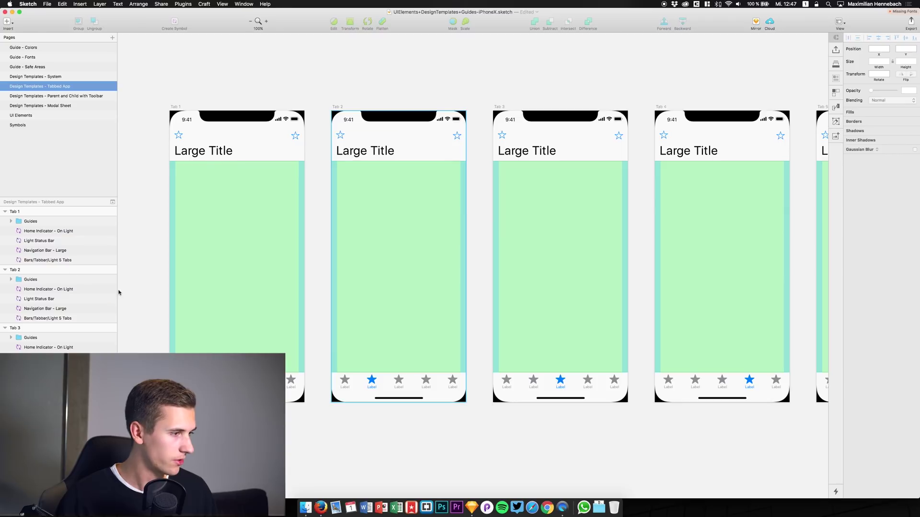
# Hide and show the Guides group of the Tab 1 artboard repeatedly to compare both views, leaving the guides shown
pyautogui.click(38, 220)
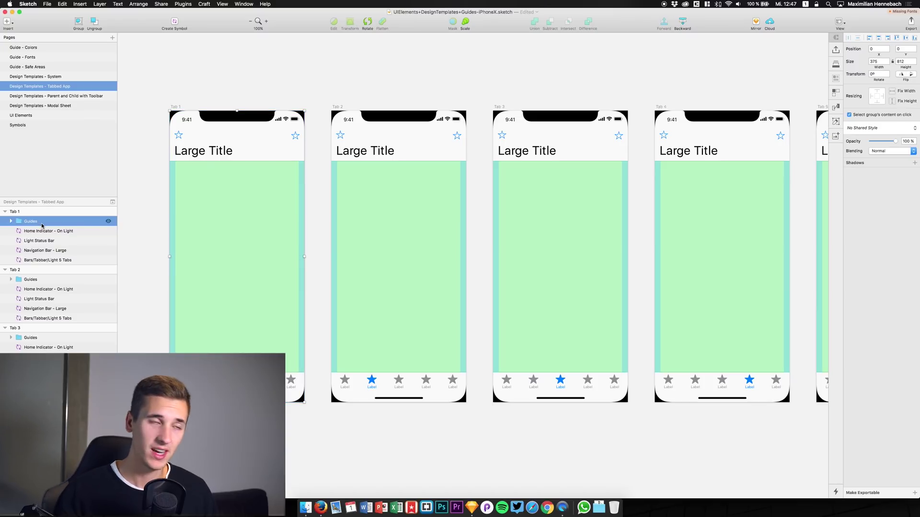
pyautogui.click(108, 222)
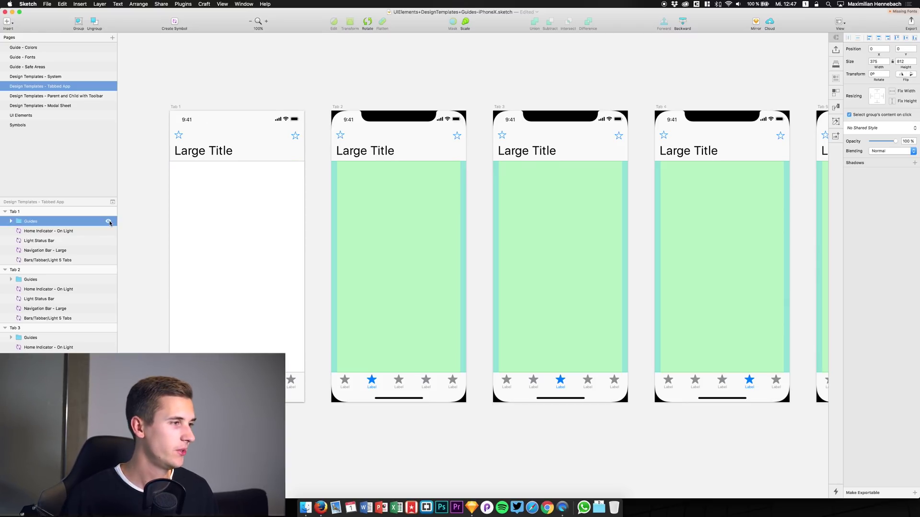
pyautogui.click(109, 222)
pyautogui.click(108, 222)
pyautogui.click(109, 222)
pyautogui.click(109, 222)
pyautogui.click(109, 222)
pyautogui.click(109, 222)
pyautogui.click(109, 222)
pyautogui.click(108, 222)
pyautogui.click(109, 221)
pyautogui.click(108, 222)
pyautogui.click(108, 222)
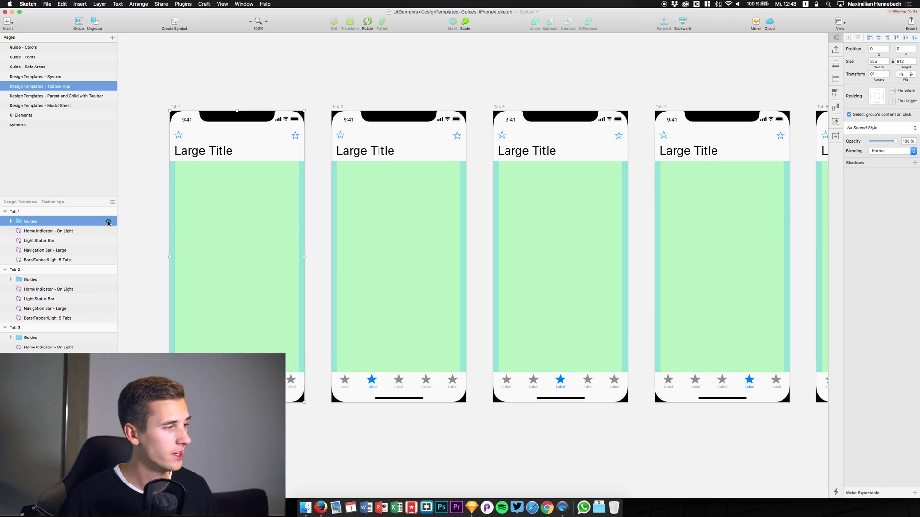
pyautogui.click(108, 221)
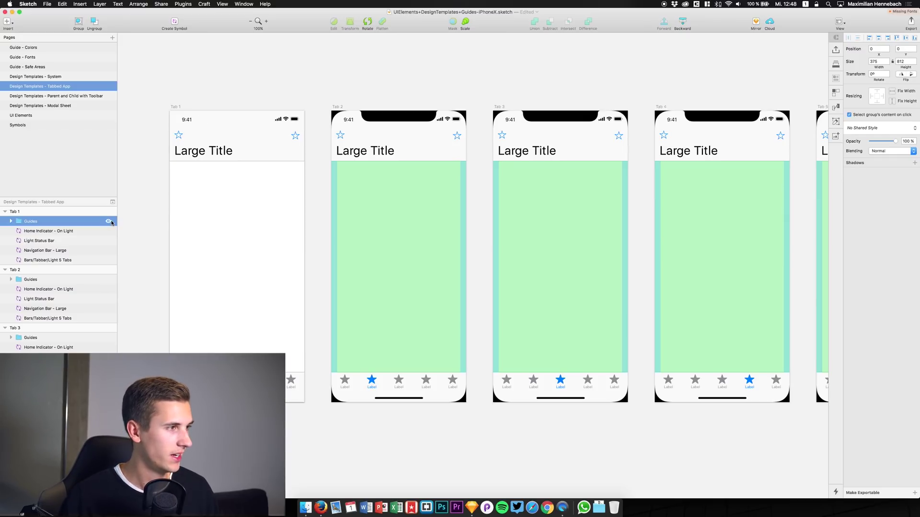
pyautogui.click(109, 222)
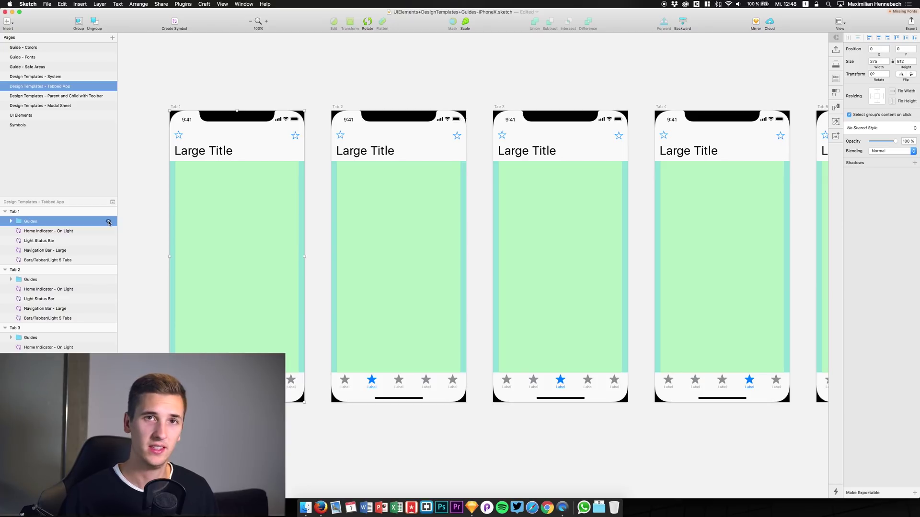
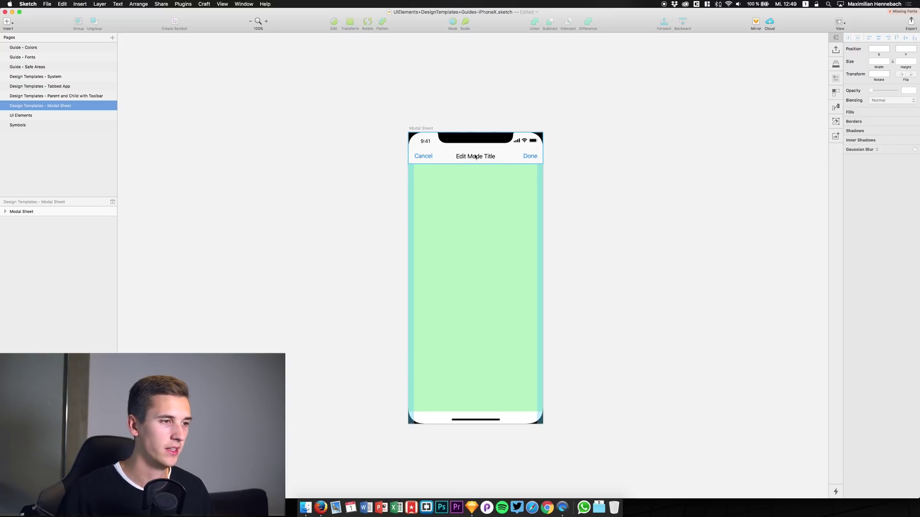
# On the UI Elements page, inspect the source symbol of the light two-action toolbar and return to its instance
pyautogui.click(33, 117)
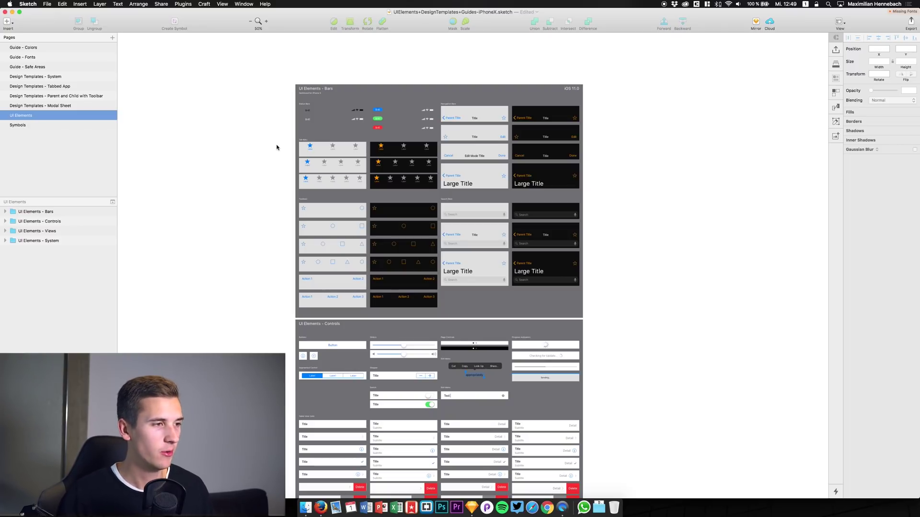
pyautogui.click(302, 211)
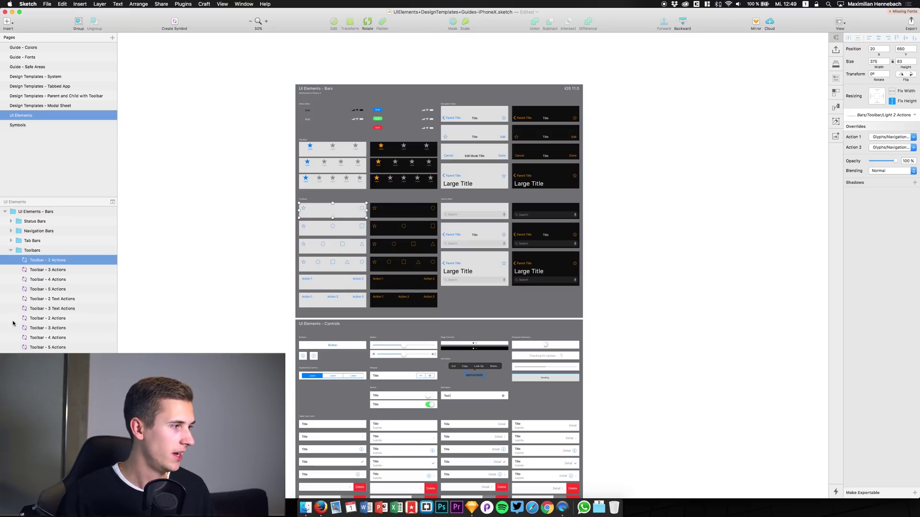
pyautogui.doubleClick(320, 214)
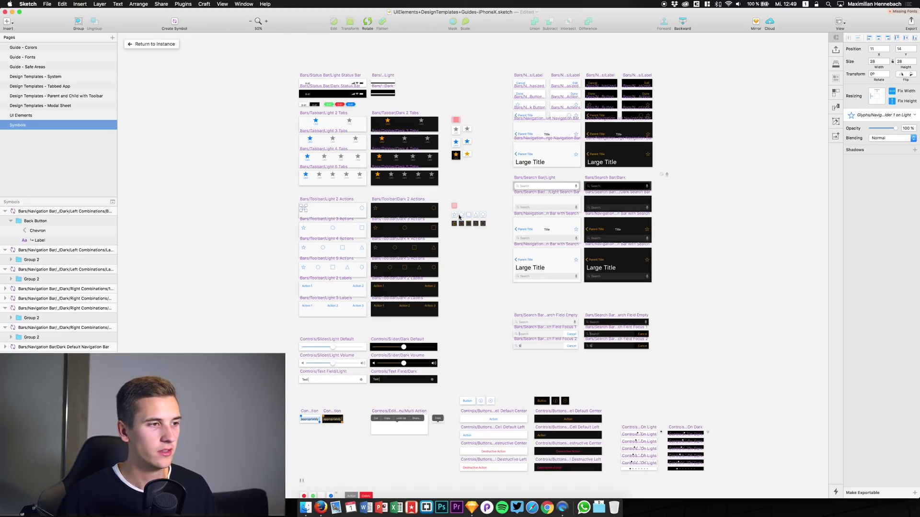
pyautogui.click(154, 44)
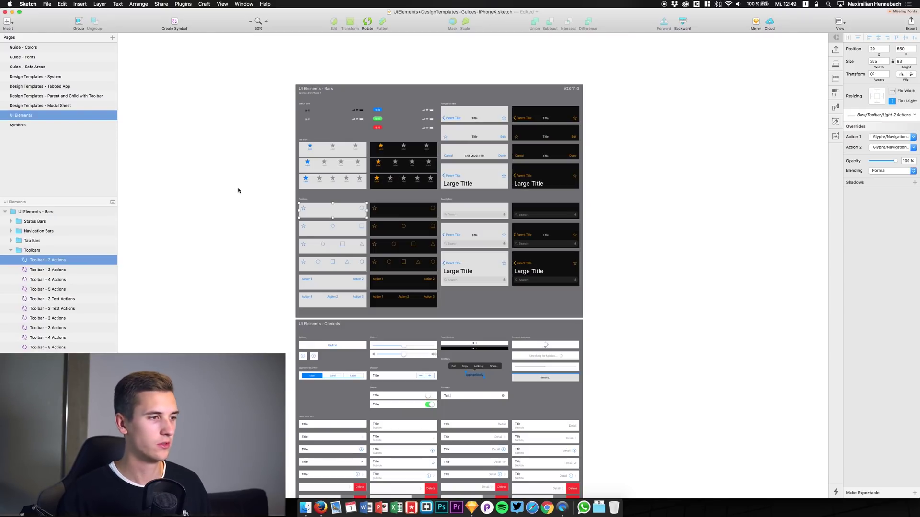
pyautogui.click(265, 244)
# Examine the bars, controls, views and system keyboards on the UI Elements page, including the dark numeric keyboard
pyautogui.scroll(-5, 287, 192)
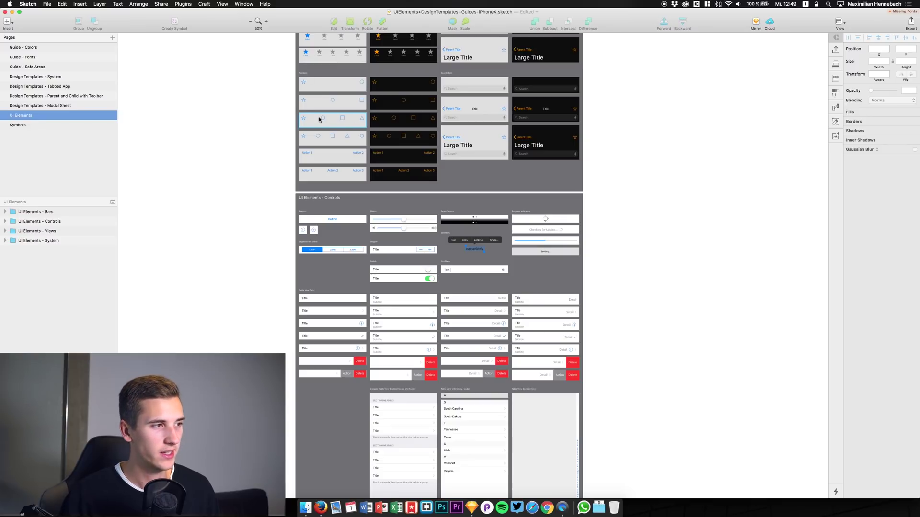
pyautogui.scroll(-15, 326, 229)
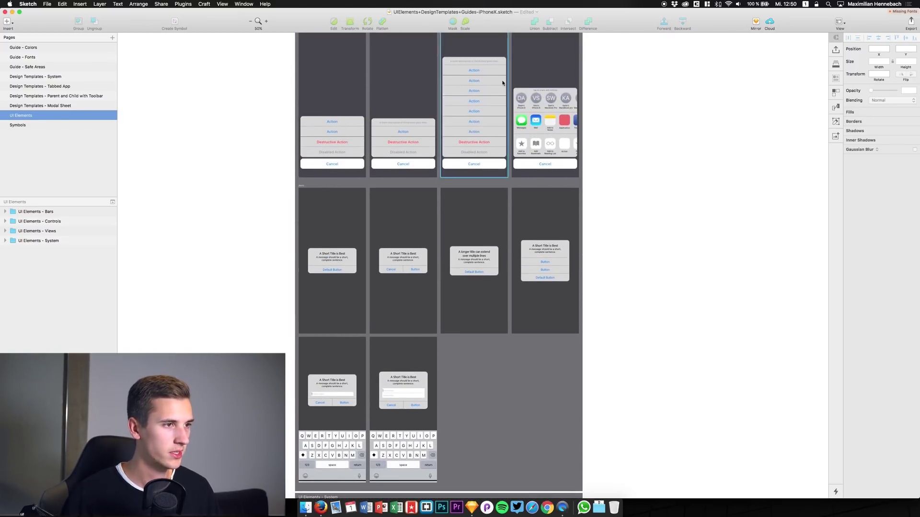
pyautogui.scroll(-3, 405, 287)
pyautogui.scroll(-12, 407, 340)
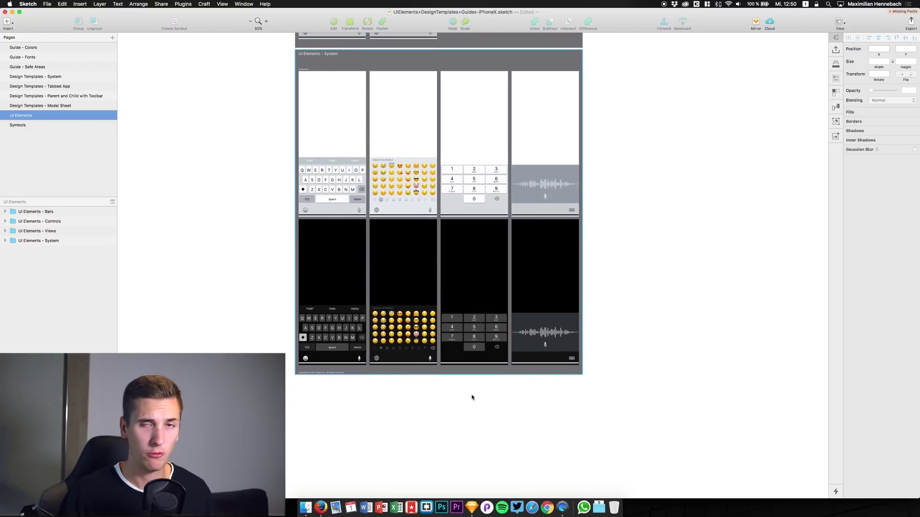
pyautogui.click(474, 355)
pyautogui.scroll(11, 401, 218)
pyautogui.scroll(20, 401, 219)
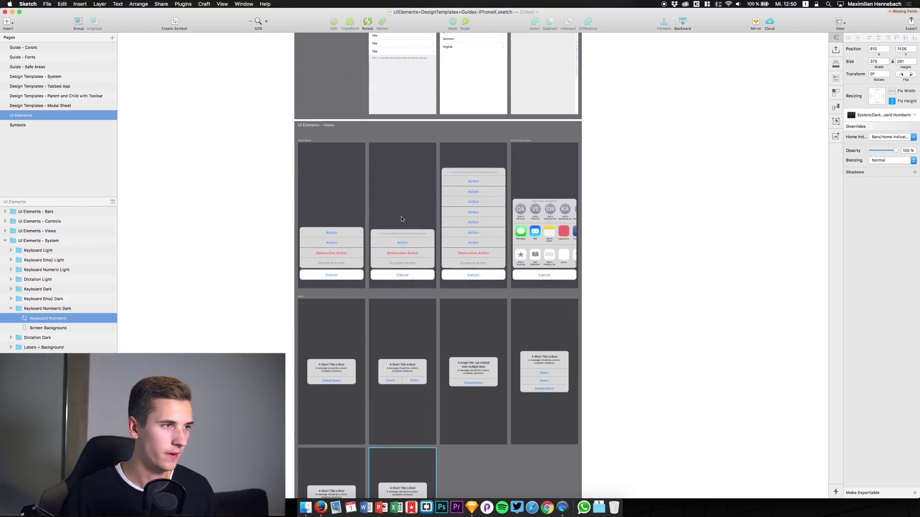
pyautogui.scroll(10, 401, 219)
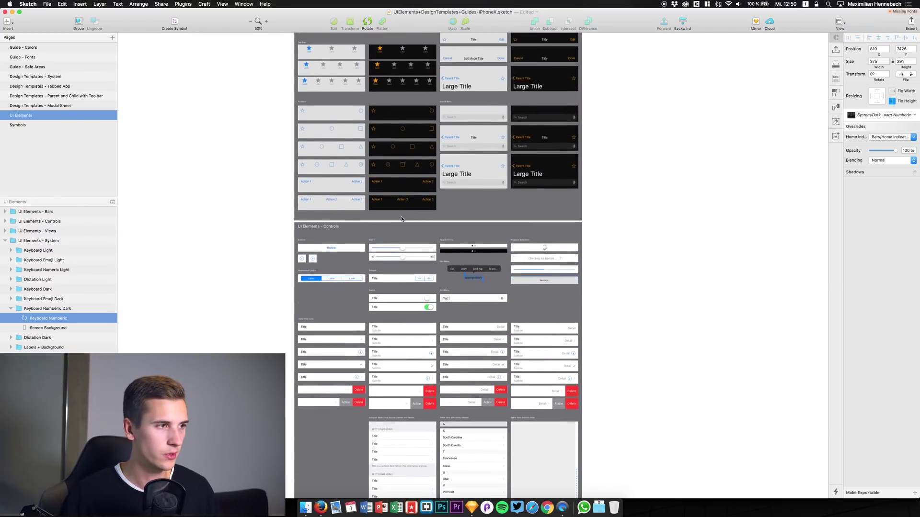
pyautogui.scroll(-4, 401, 219)
pyautogui.scroll(-1, 401, 219)
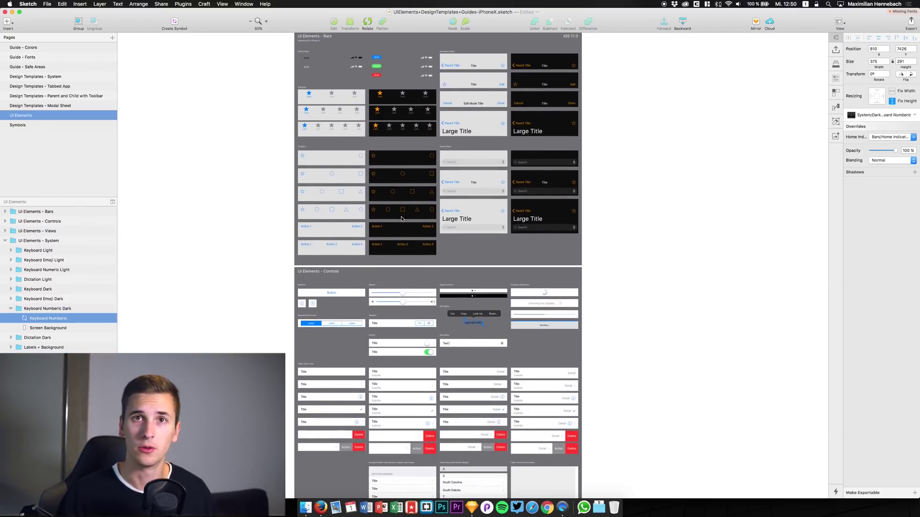
pyautogui.scroll(3, 358, 199)
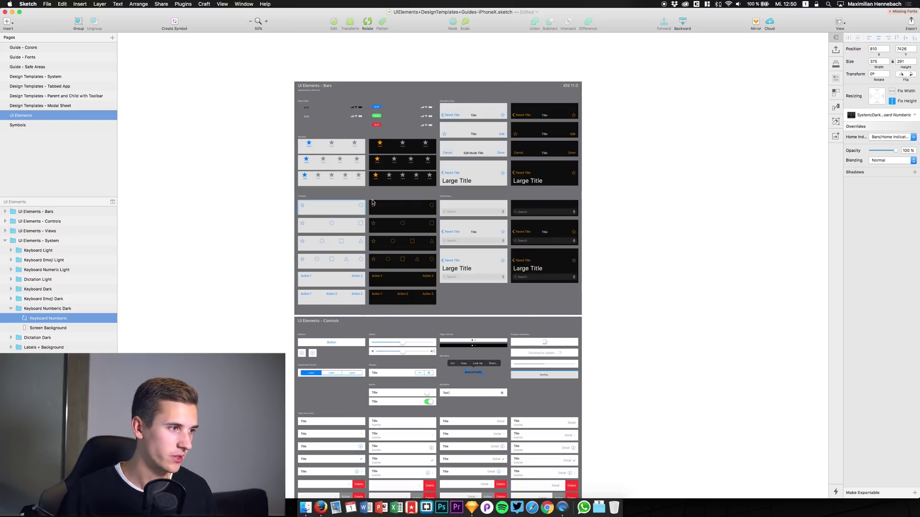
pyautogui.scroll(-3, 451, 274)
pyautogui.scroll(3, 454, 307)
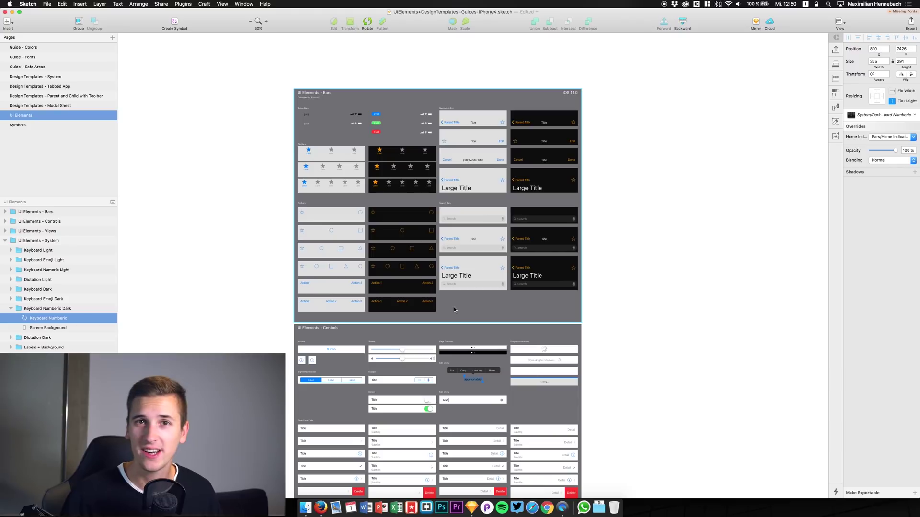
# Switch to Firefox and return to the iPhone X guidelines page to review the screen dimensions and Layout section
pyautogui.click(321, 507)
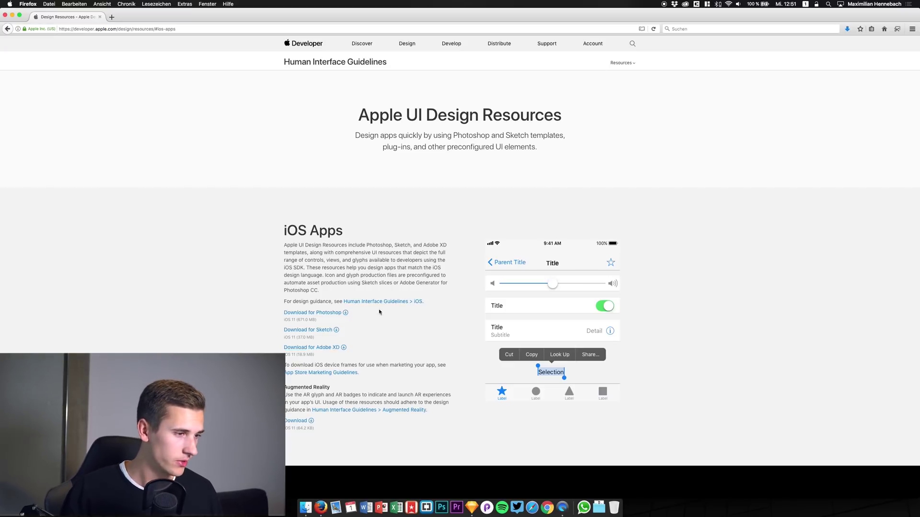
pyautogui.press('super+Left')
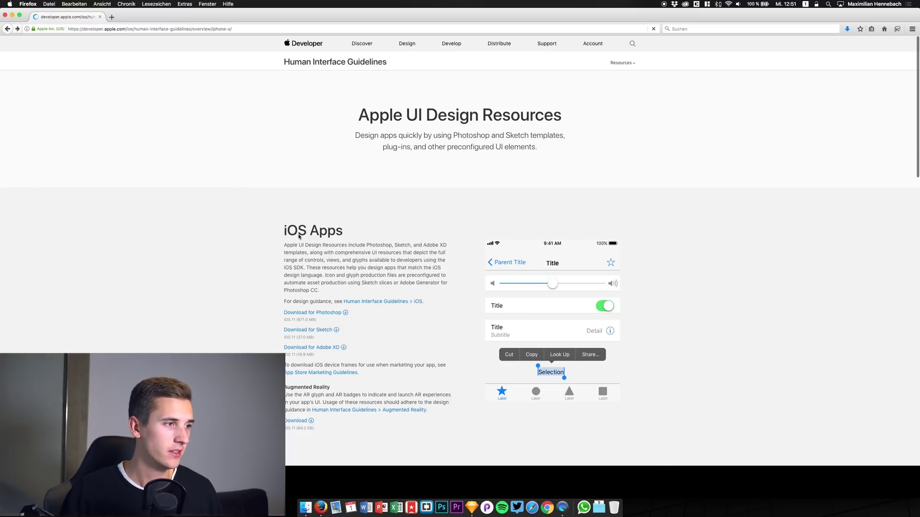
pyautogui.scroll(2, 405, 225)
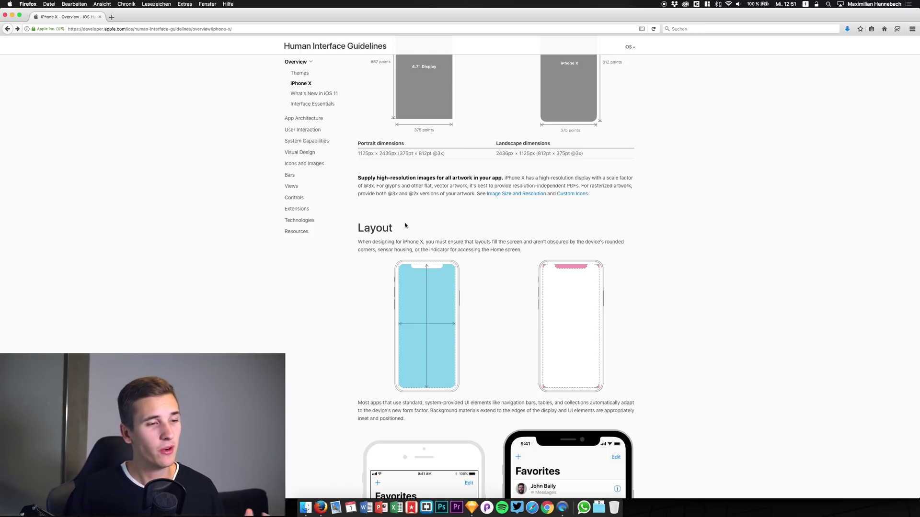
# Switch to Sketch, create a new document and add an artboard with the iPhone X preset, 375 × 812
pyautogui.click(471, 508)
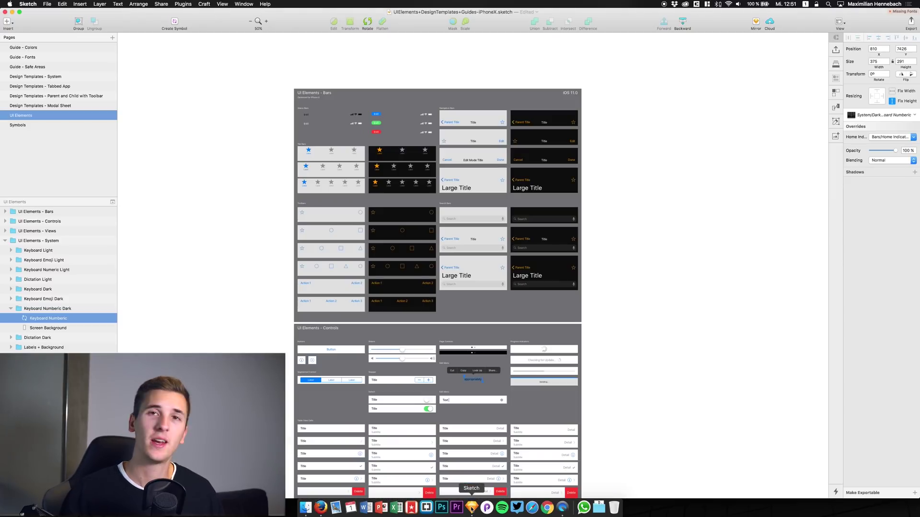
pyautogui.click(48, 4)
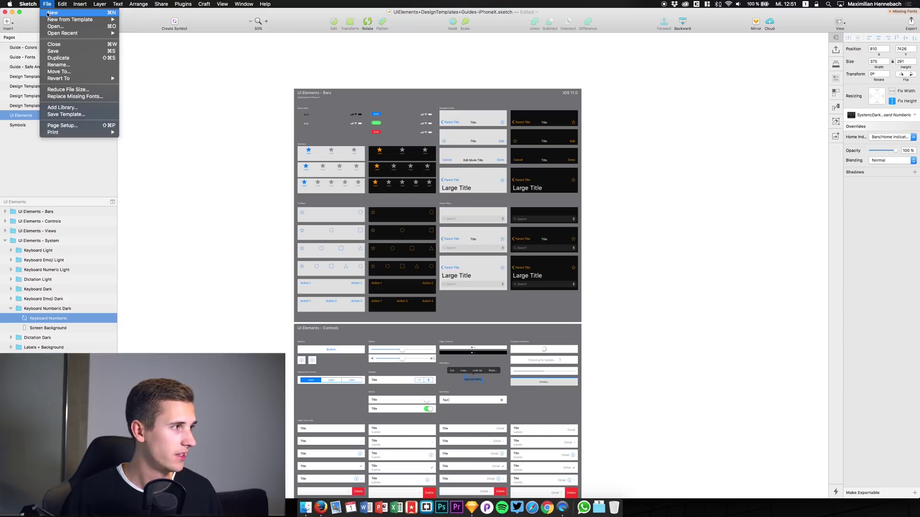
pyautogui.click(48, 14)
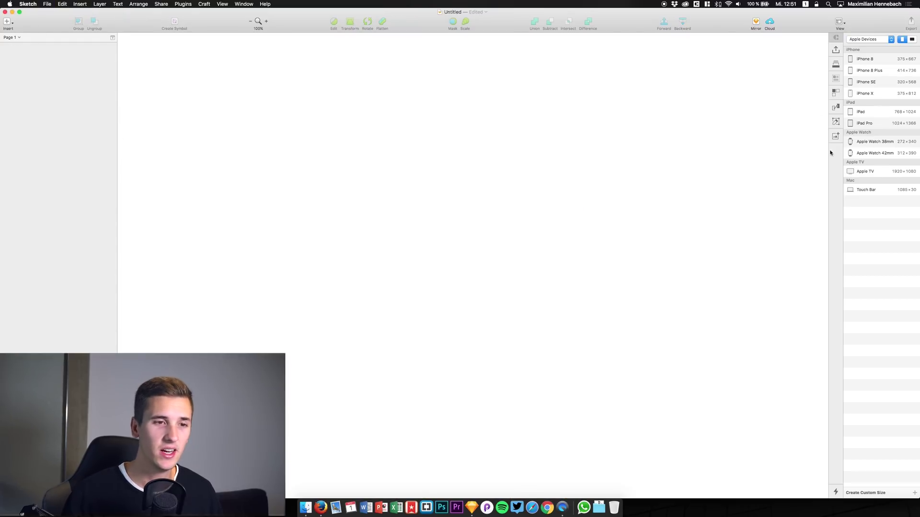
pyautogui.click(865, 94)
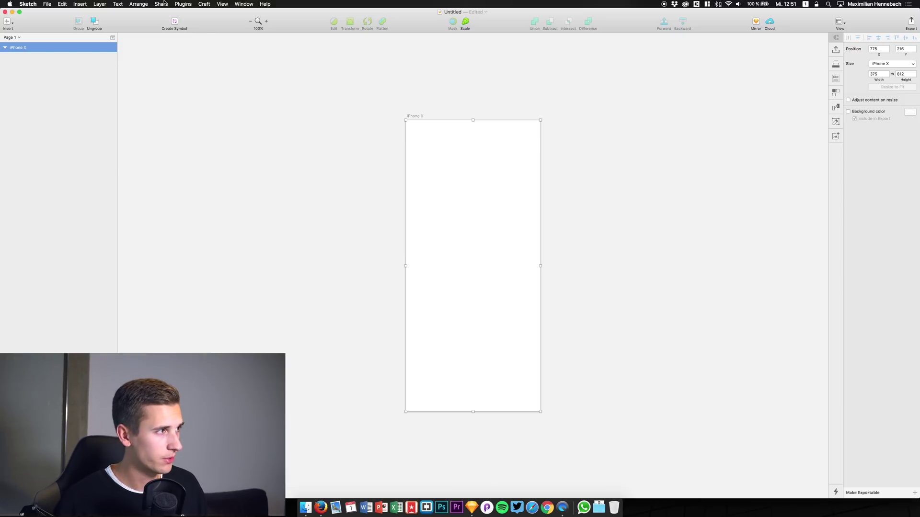
# View the list of templates available for starting a new document, without opening one
pyautogui.click(47, 4)
pyautogui.moveTo(91, 19)
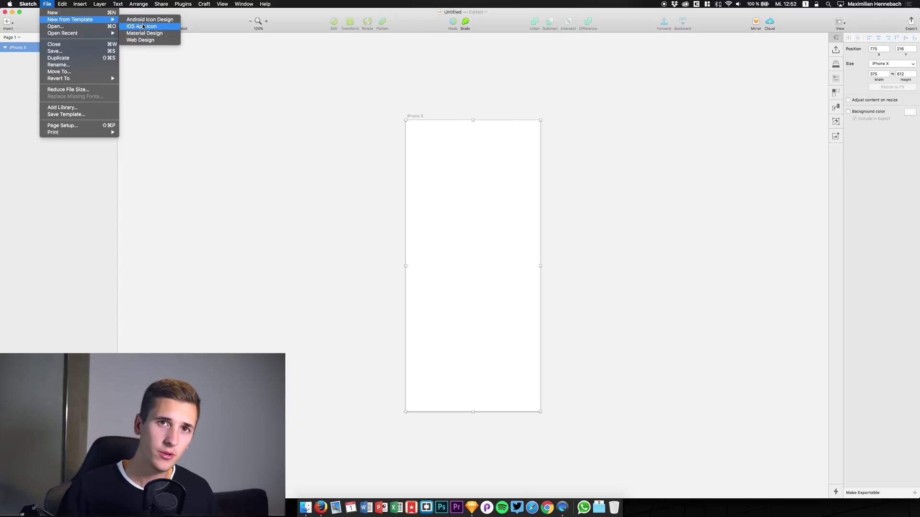
pyautogui.click(405, 123)
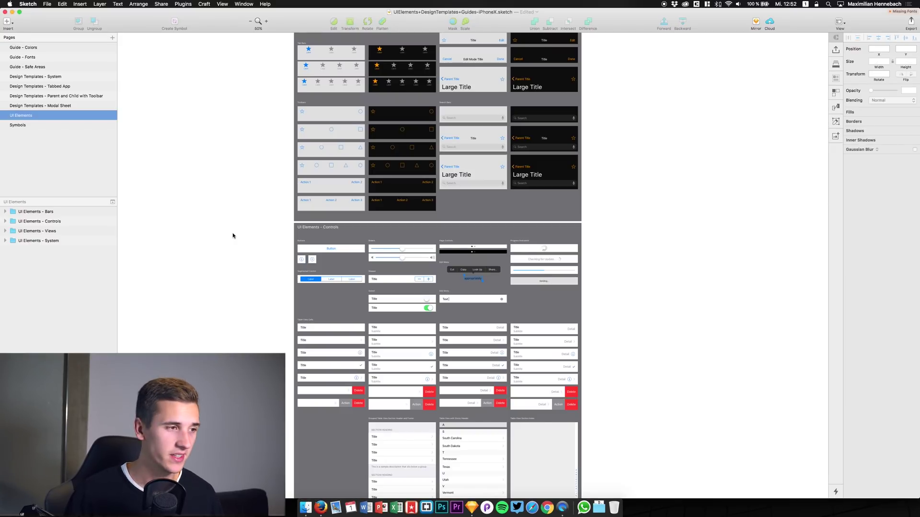
pyautogui.rightClick(233, 236)
pyautogui.click(236, 144)
pyautogui.scroll(5, 235, 145)
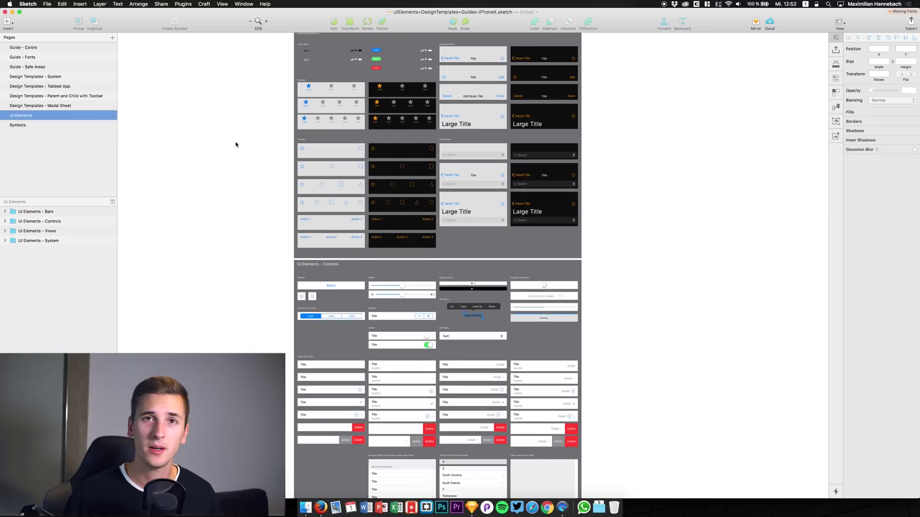